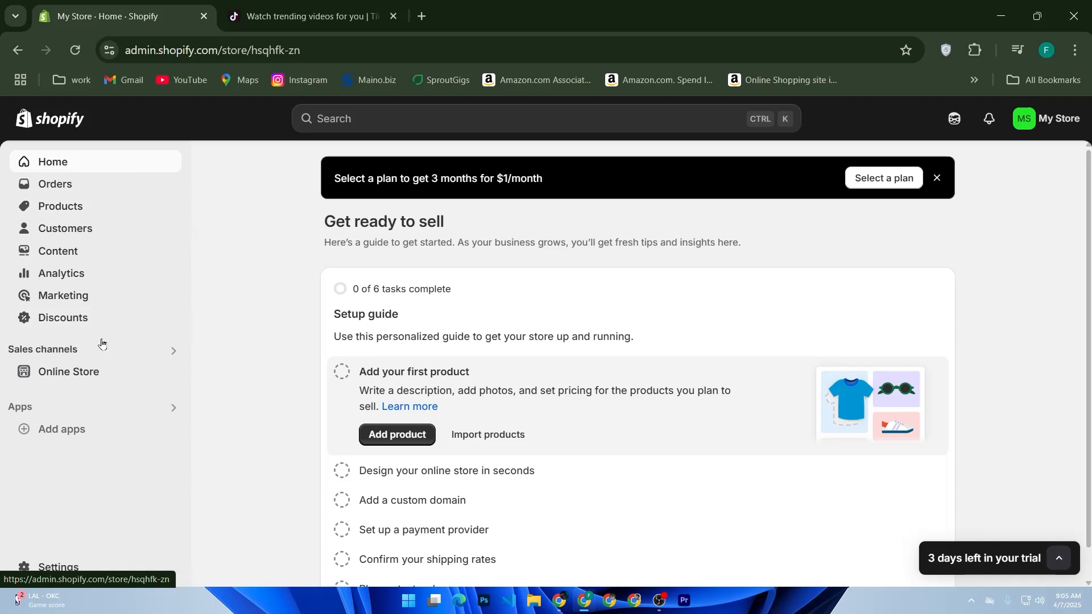
Open the Shopify App Store from the store admin's recommended apps list.
left_click(80, 431)
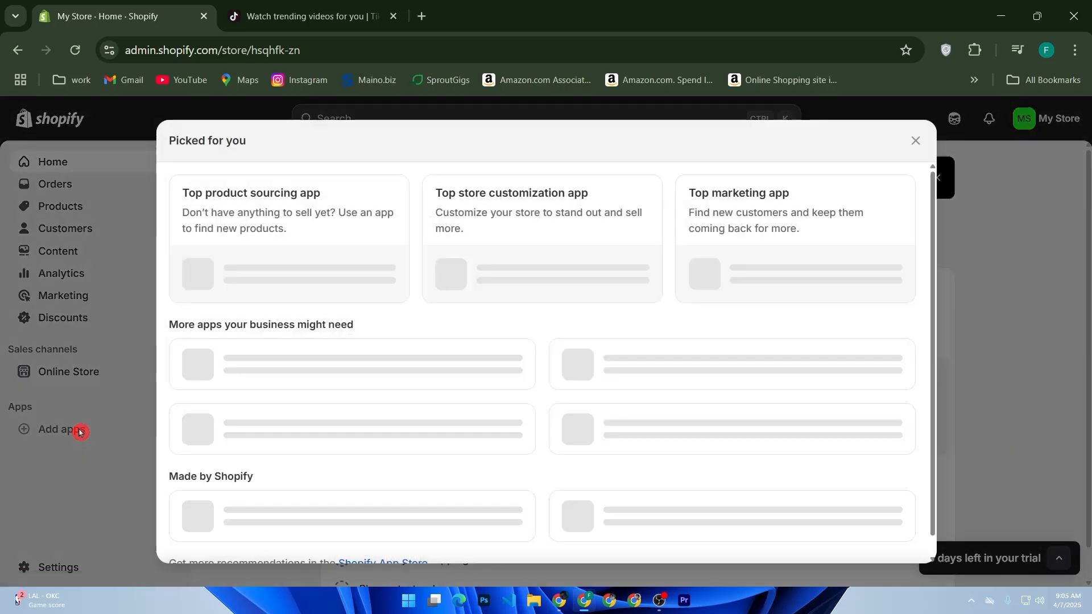
scroll(191, 378, "down", 3)
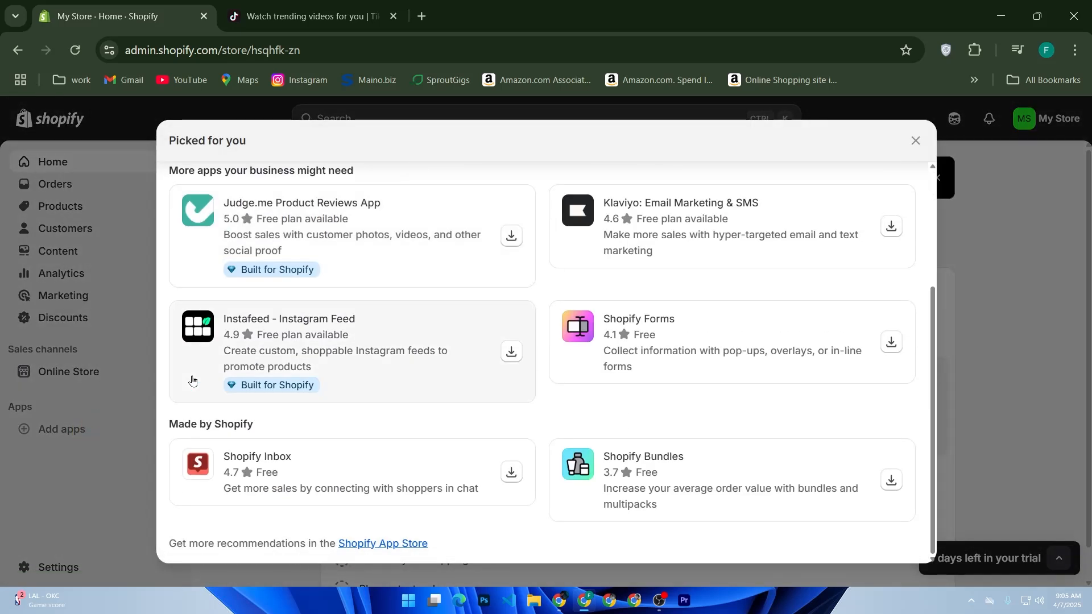
left_click(382, 545)
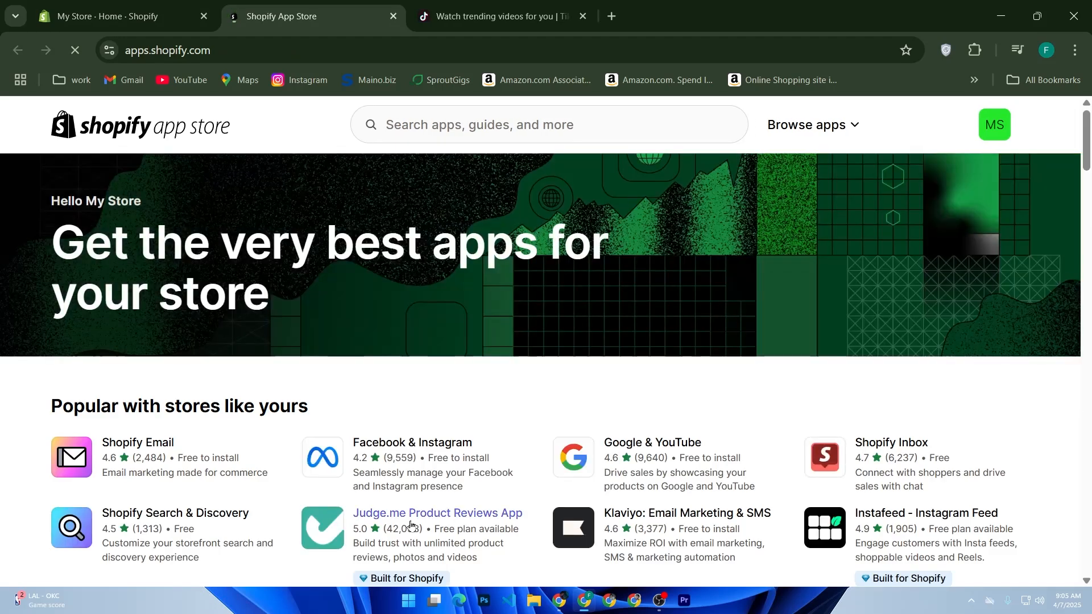
left_click(392, 392)
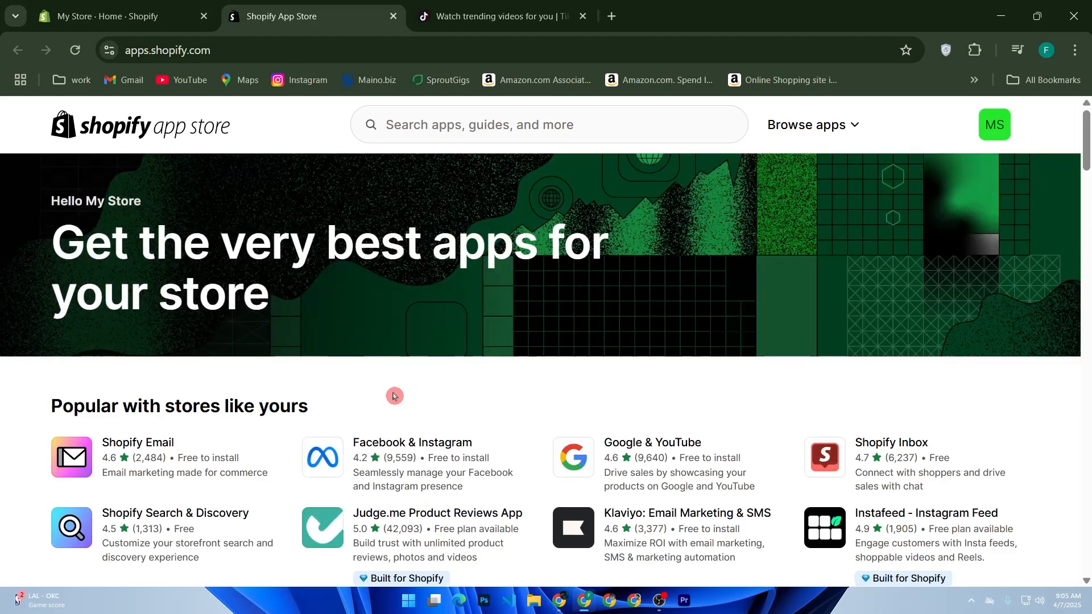
Search the app store for "tiktok" and open the listing of the TikTok app by TikTok Inc.
left_click(451, 130)
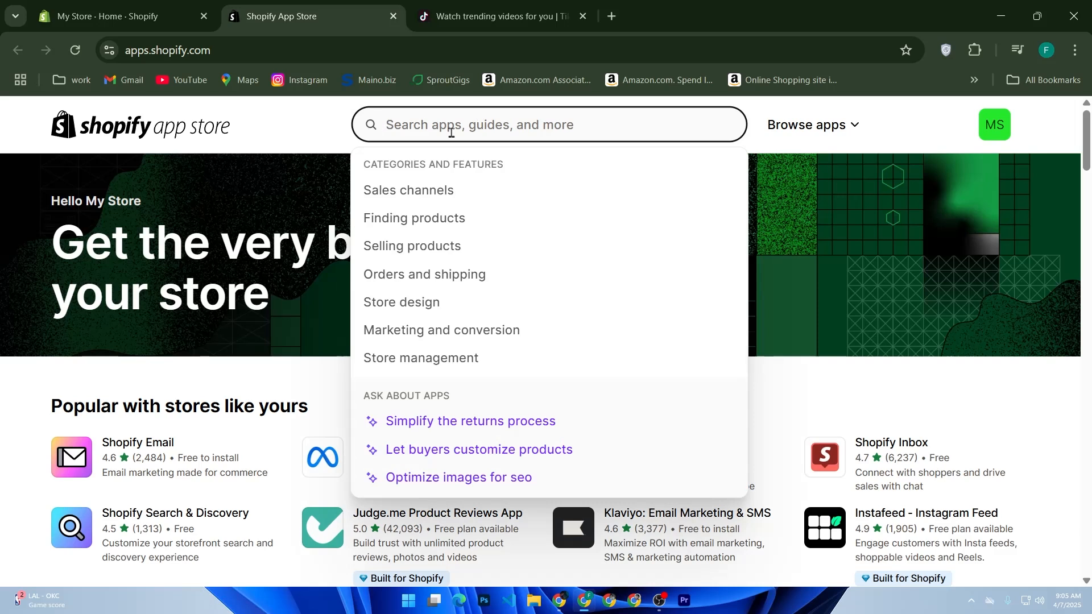
type("ti")
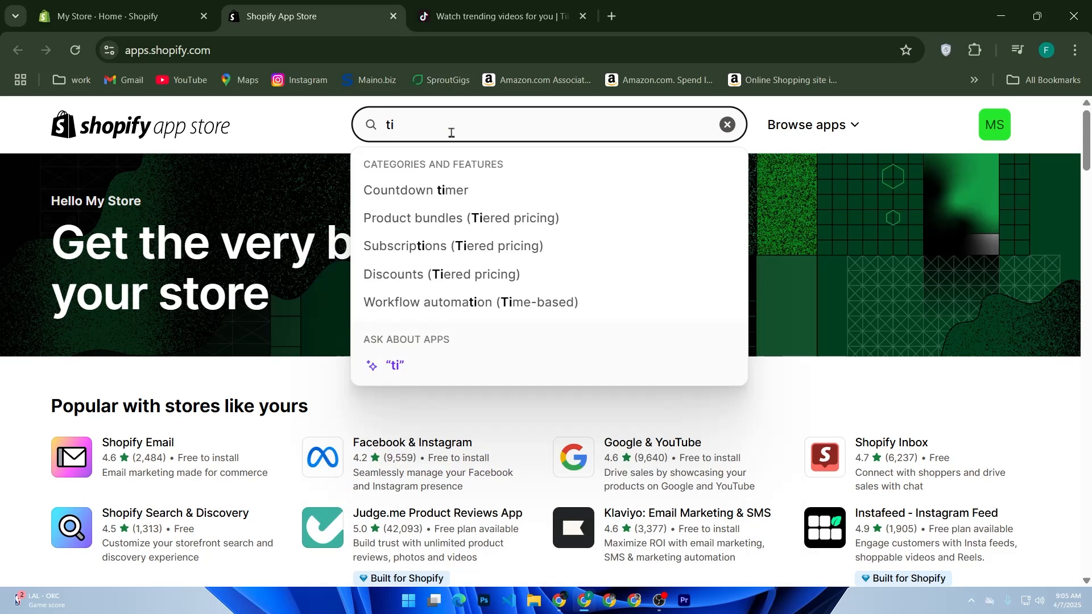
type("ktok")
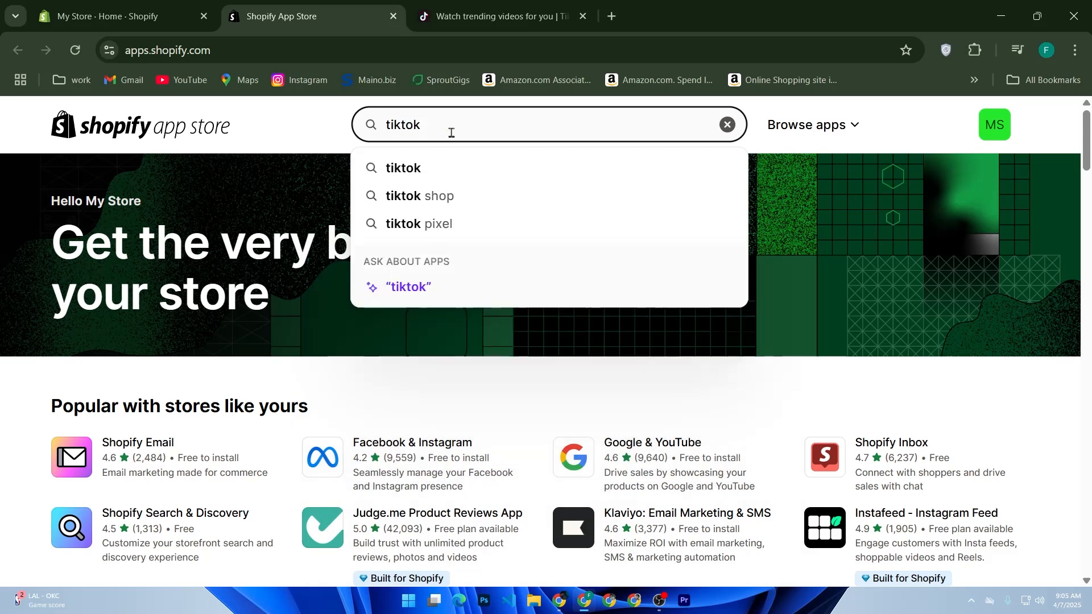
key("Return")
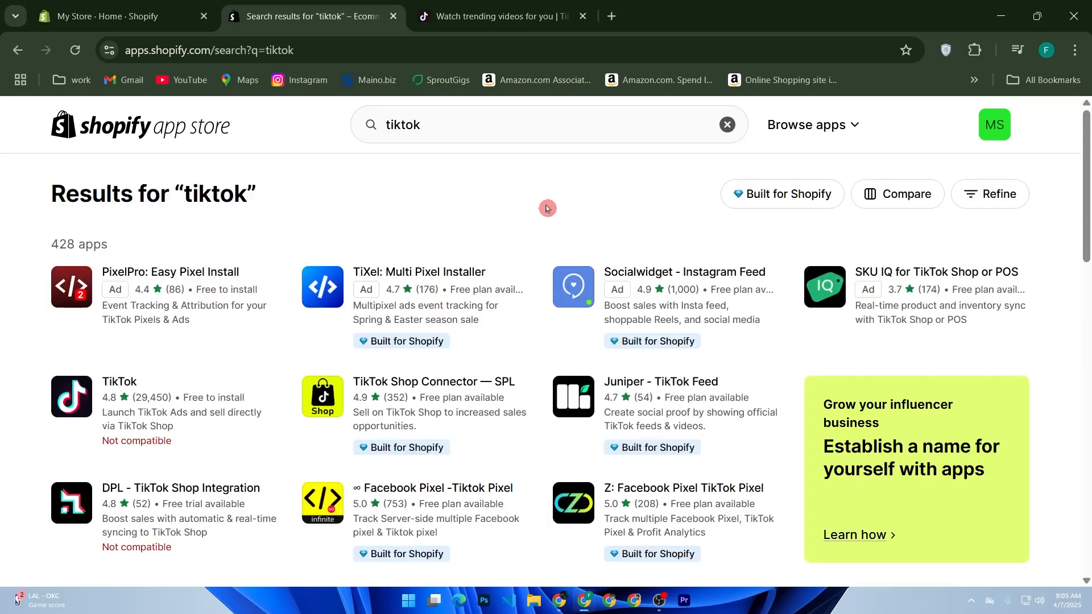
left_click(137, 387)
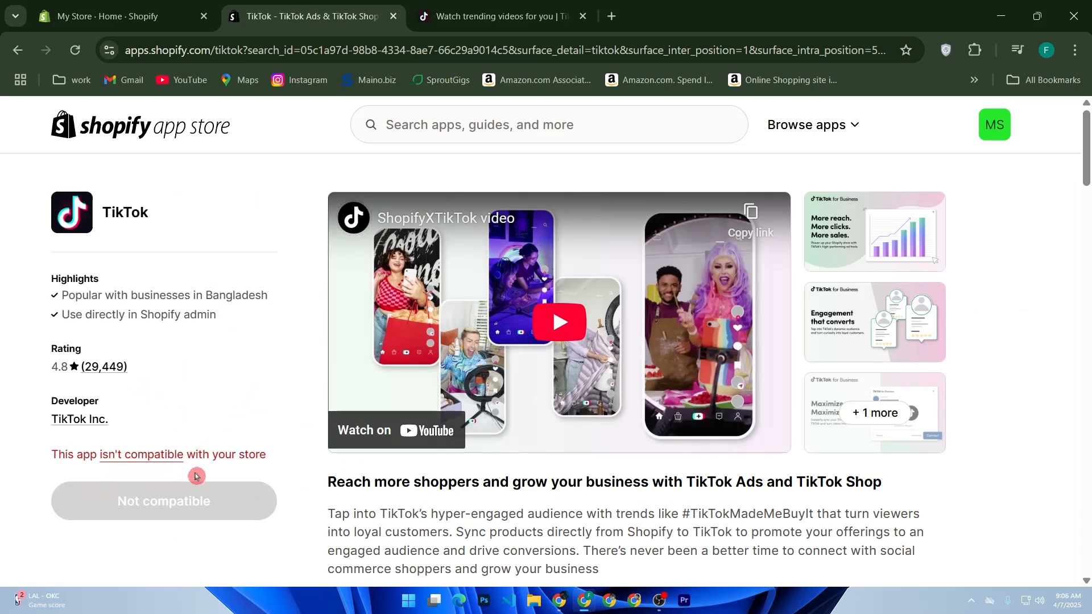
Examine the TikTok app listing's pricing, merchant reviews, support details, featured stories and similar apps.
left_click(94, 418)
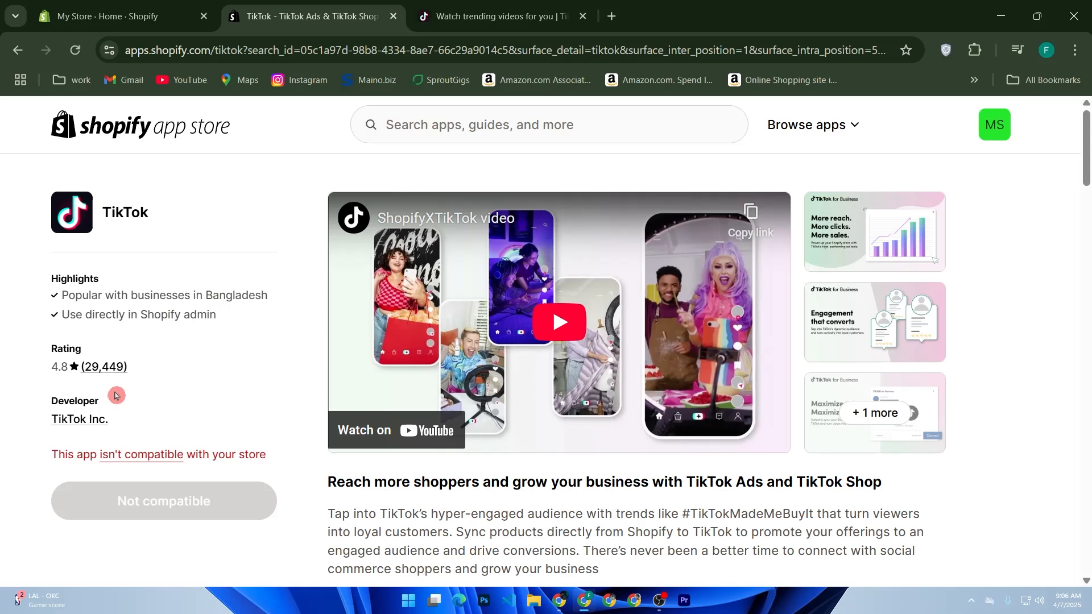
scroll(519, 477, "down", 5)
scroll(531, 449, "down", 5)
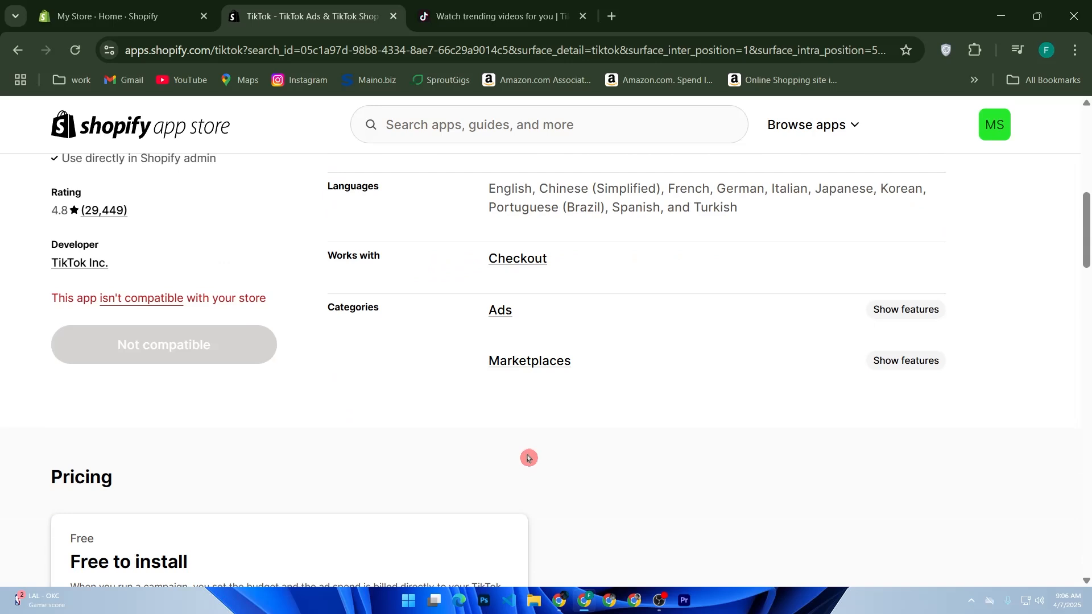
scroll(529, 458, "down", 2)
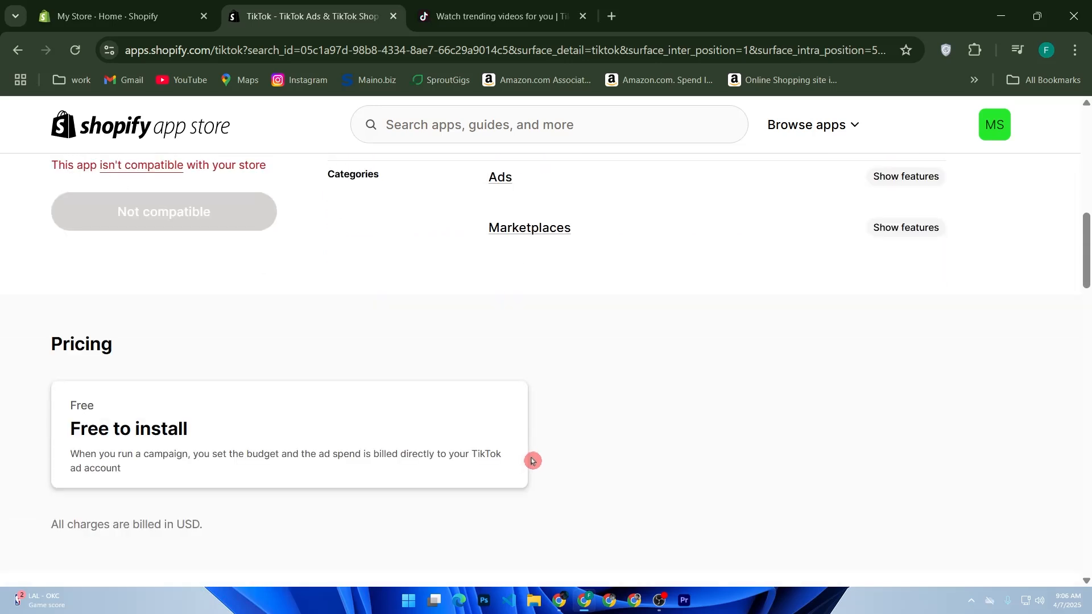
scroll(531, 461, "down", 2)
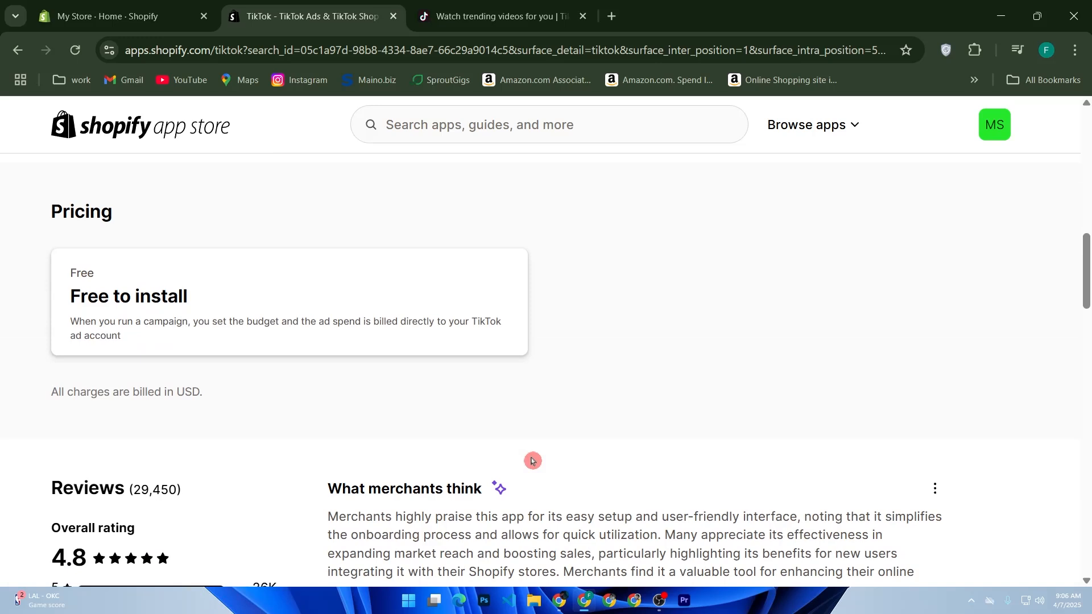
scroll(531, 461, "down", 4)
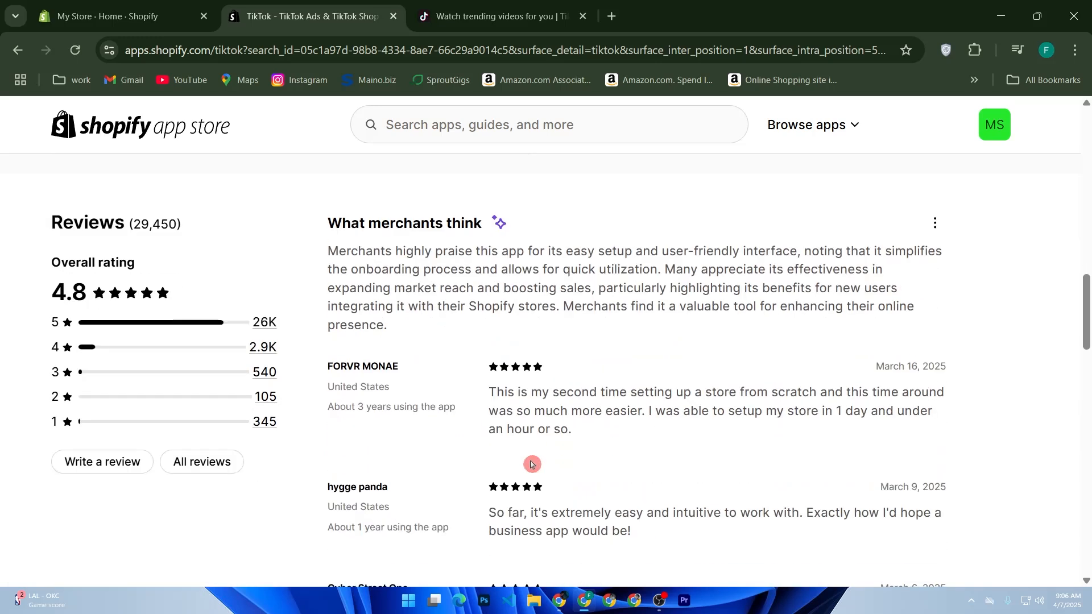
scroll(534, 462, "down", 1)
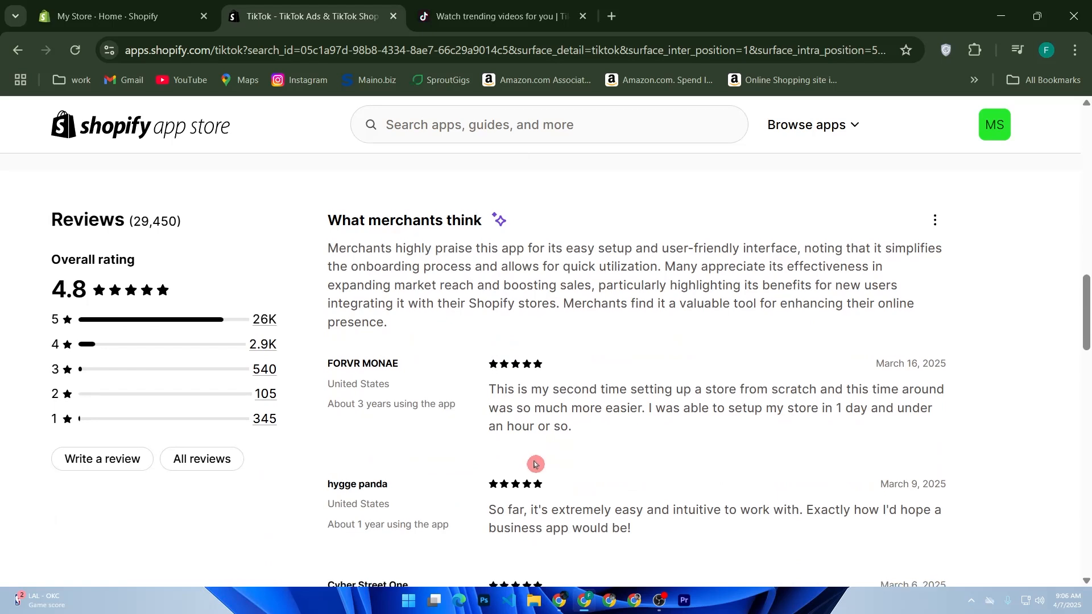
scroll(534, 465, "down", 1)
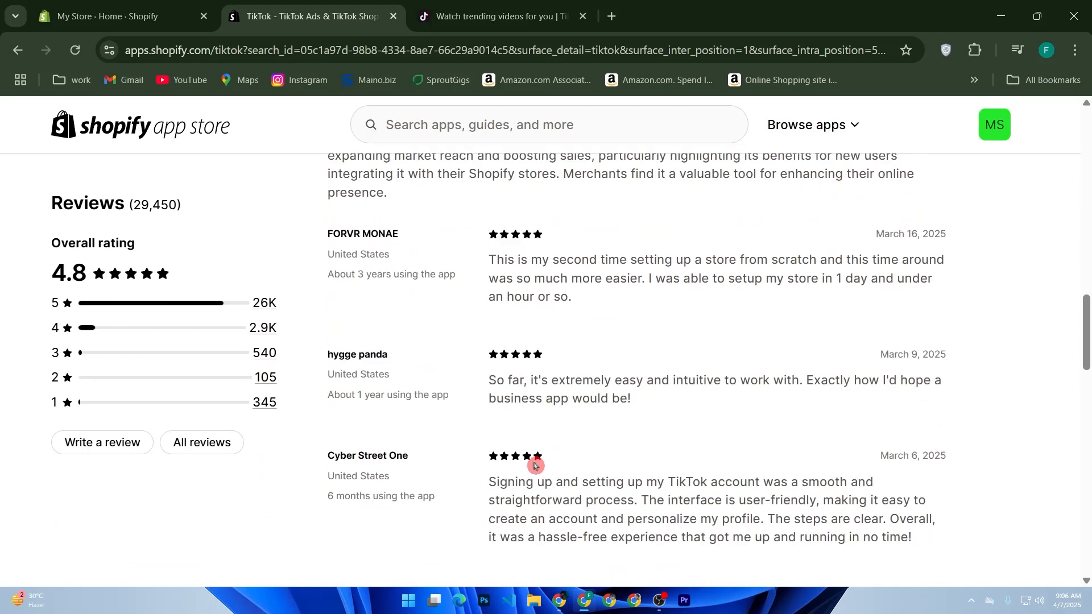
scroll(536, 466, "down", 2)
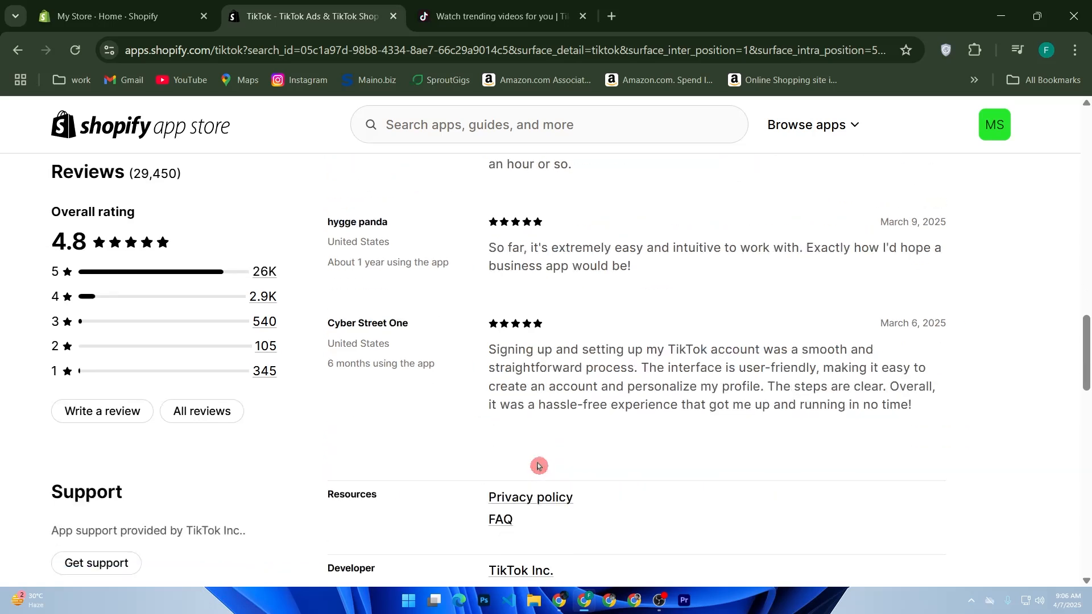
scroll(538, 466, "down", 2)
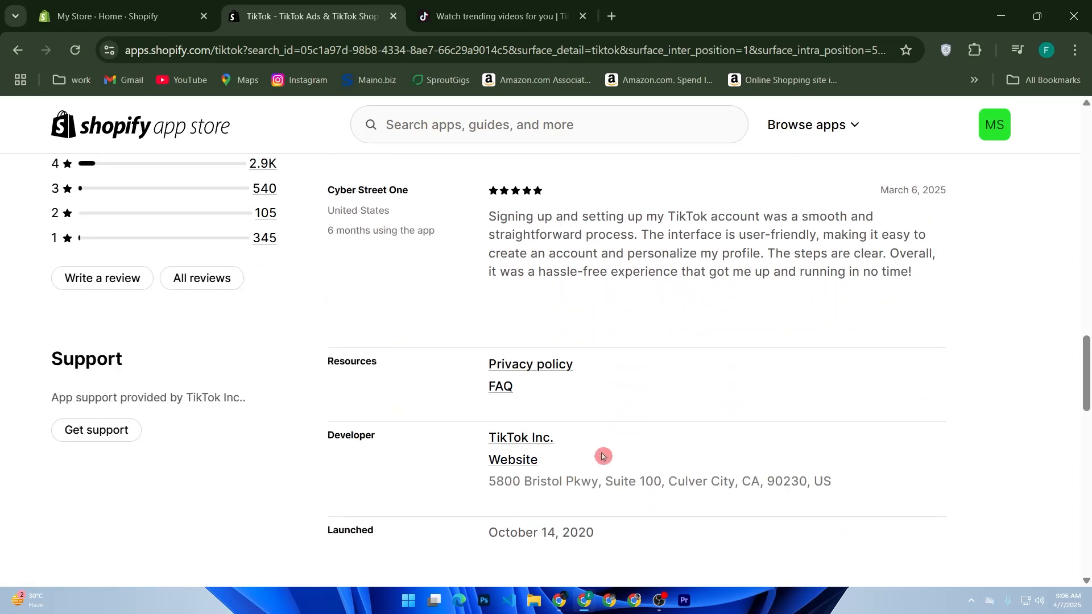
scroll(604, 458, "down", 2)
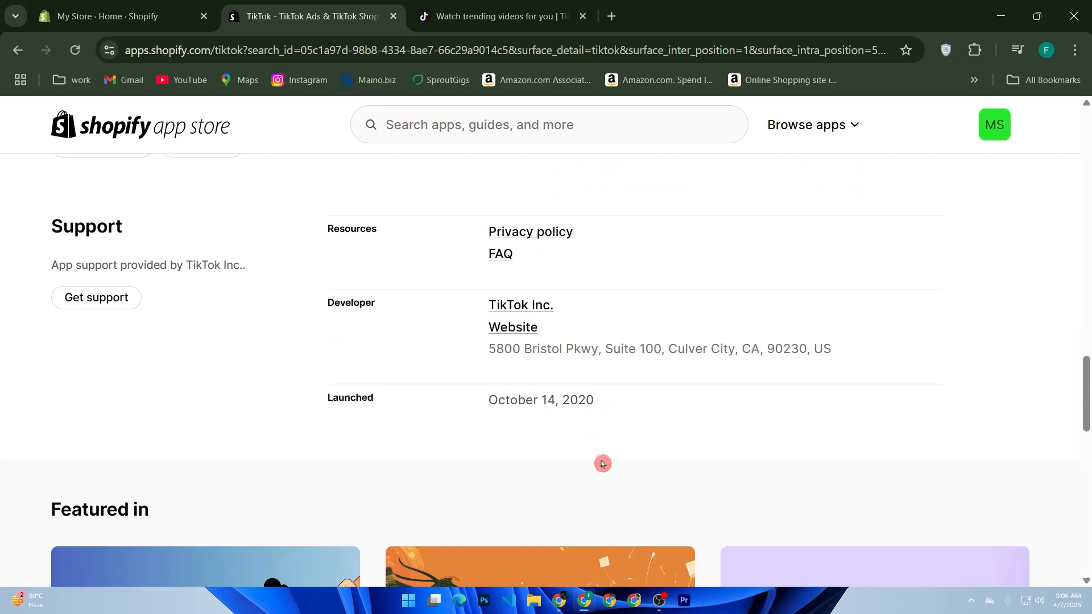
scroll(603, 464, "down", 2)
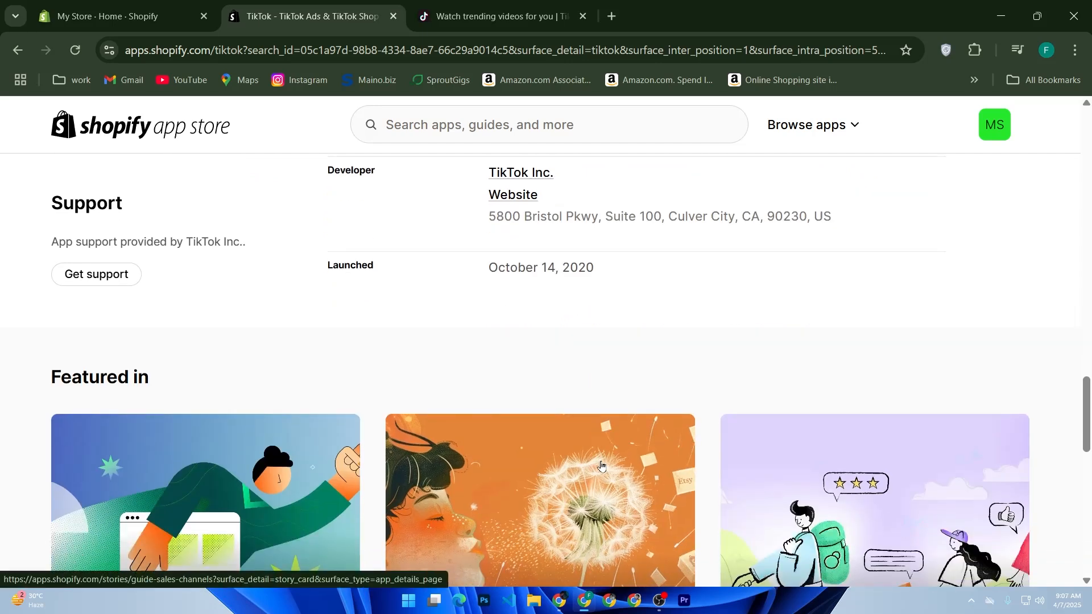
scroll(601, 466, "down", 2)
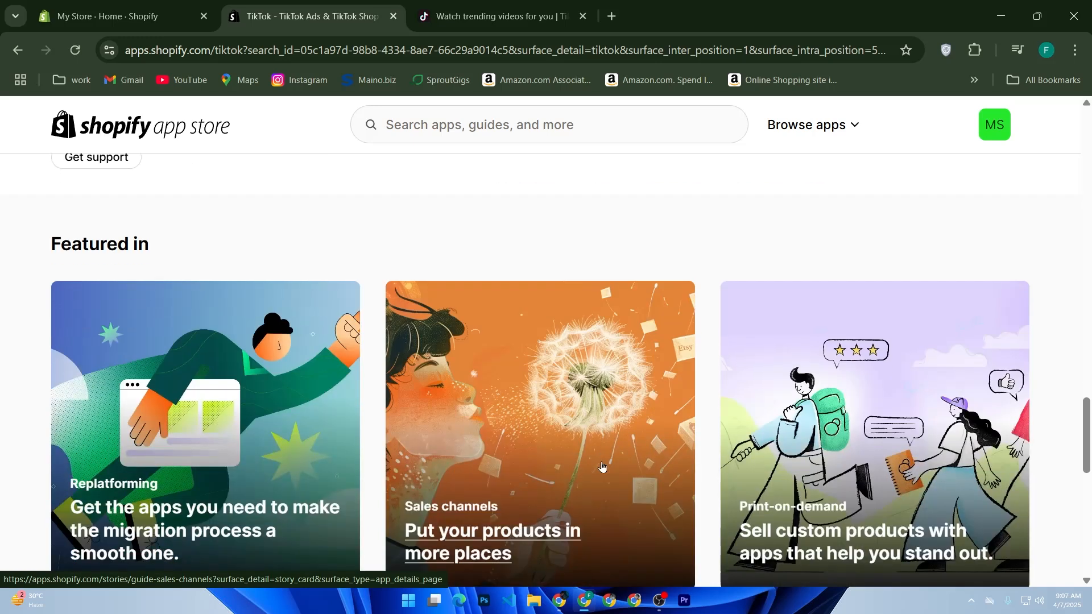
scroll(603, 467, "down", 2)
scroll(604, 465, "down", 2)
scroll(603, 465, "down", 3)
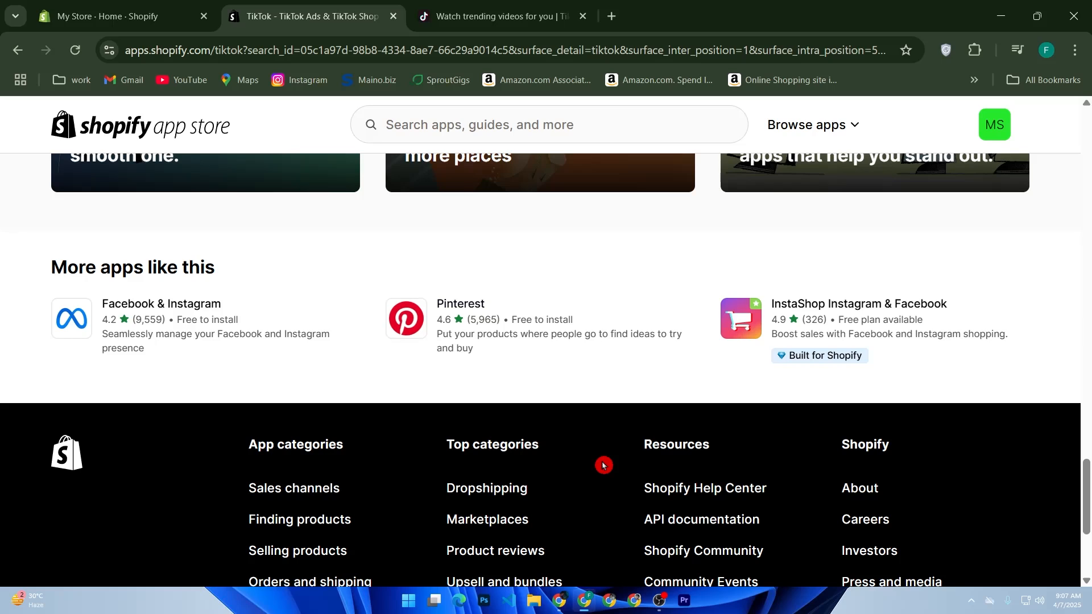
Review the TikTok listing's compatibility notice, feature description, supported languages, integrations and categories.
scroll(603, 465, "up", 14)
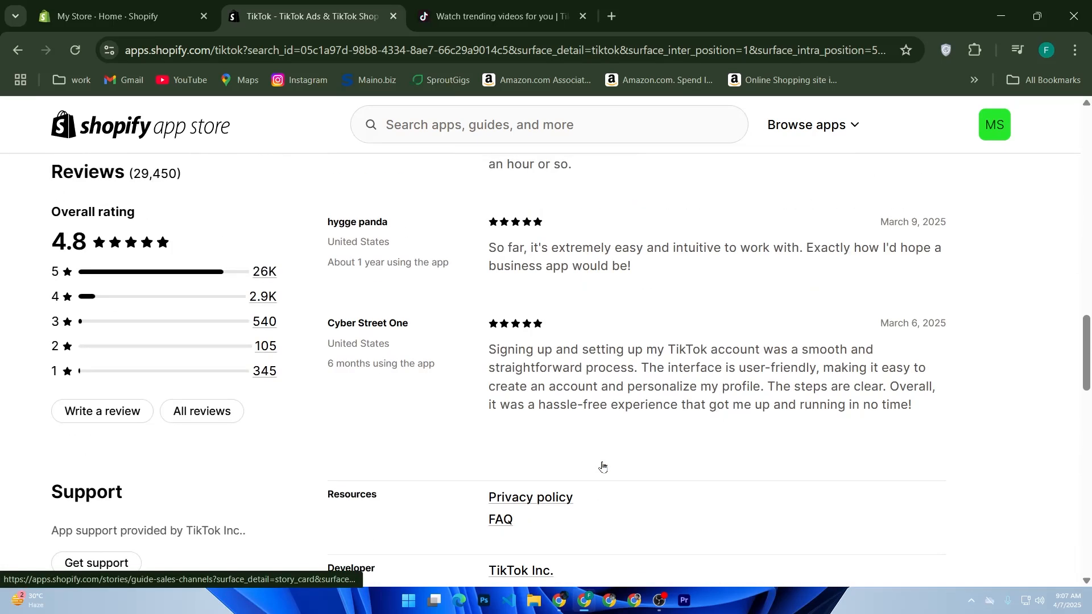
scroll(600, 467, "up", 3)
scroll(597, 468, "up", 4)
scroll(597, 468, "up", 4)
scroll(598, 468, "up", 3)
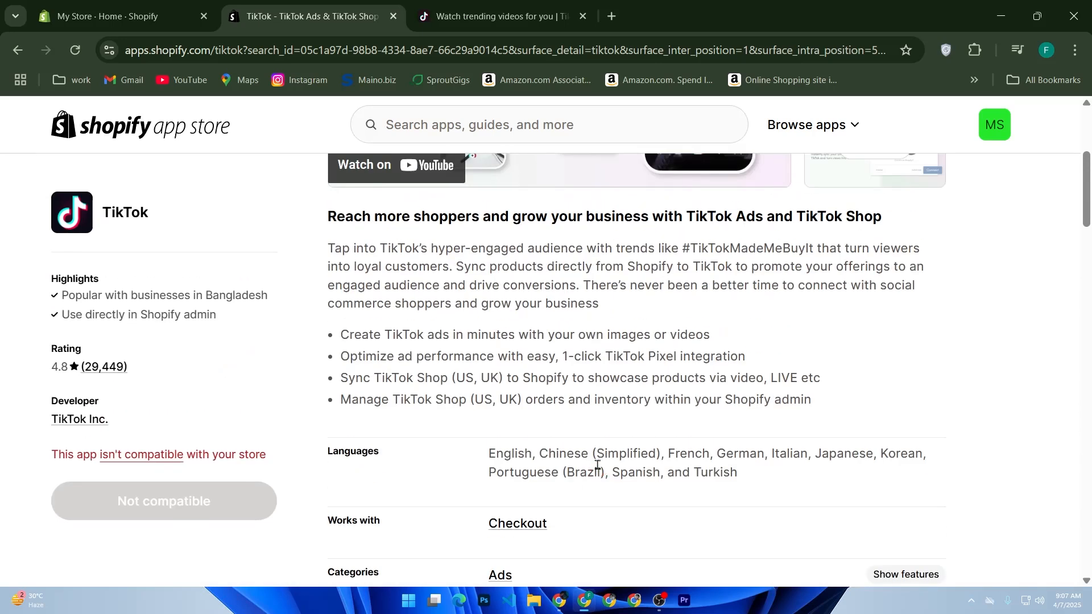
scroll(597, 465, "up", 5)
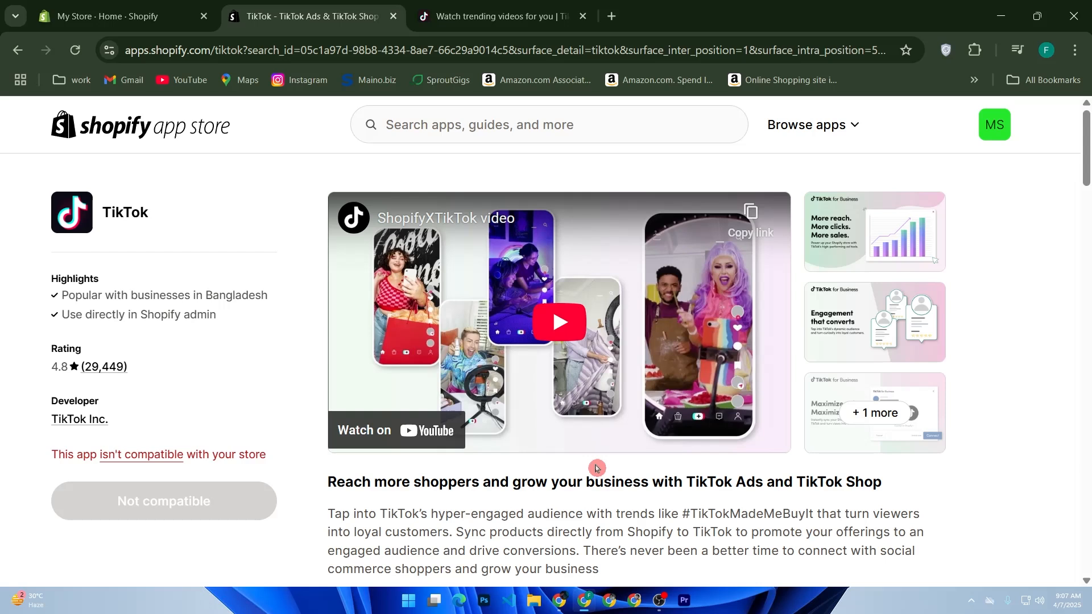
scroll(596, 468, "down", 2)
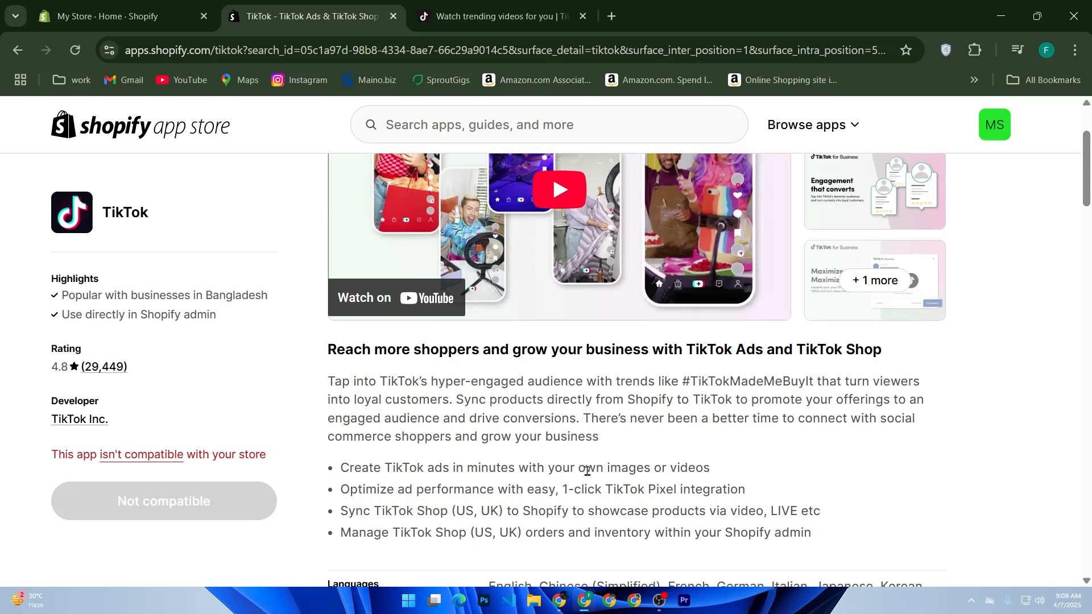
scroll(587, 471, "down", 2)
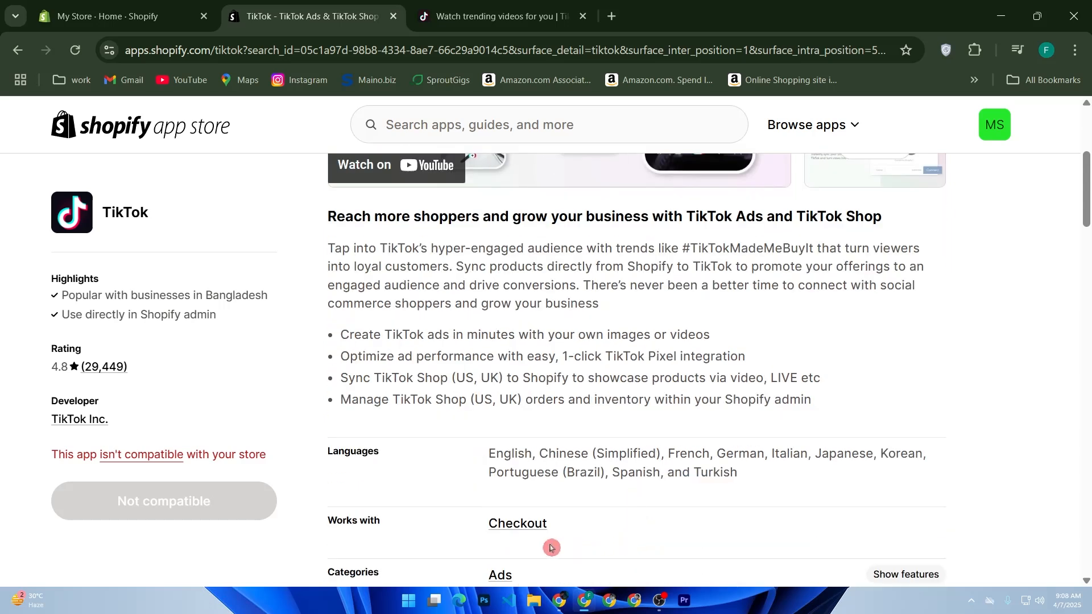
scroll(551, 548, "up", 2)
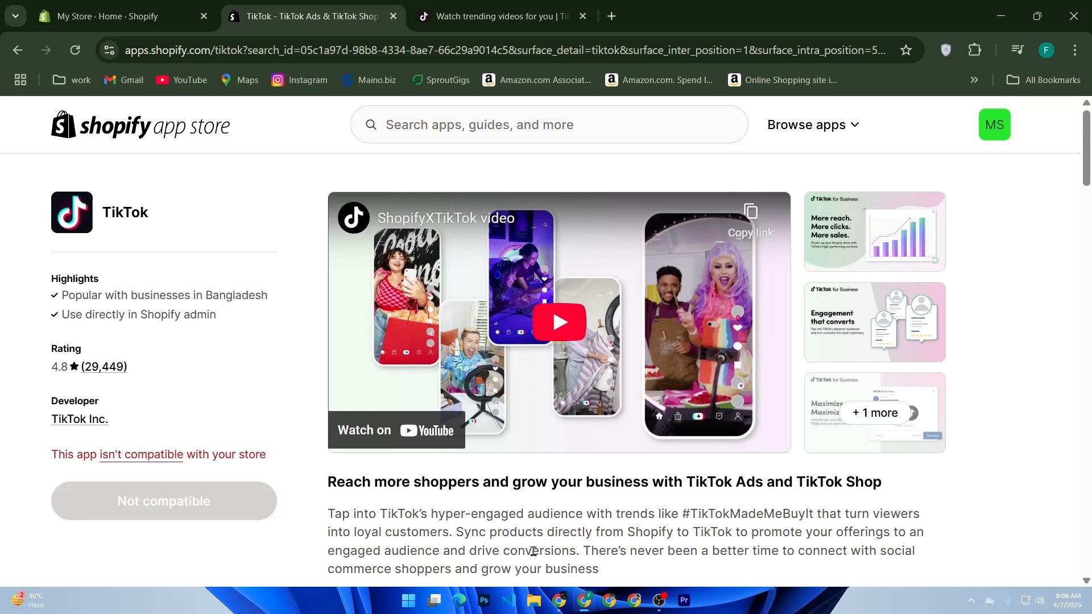
scroll(533, 551, "down", 2)
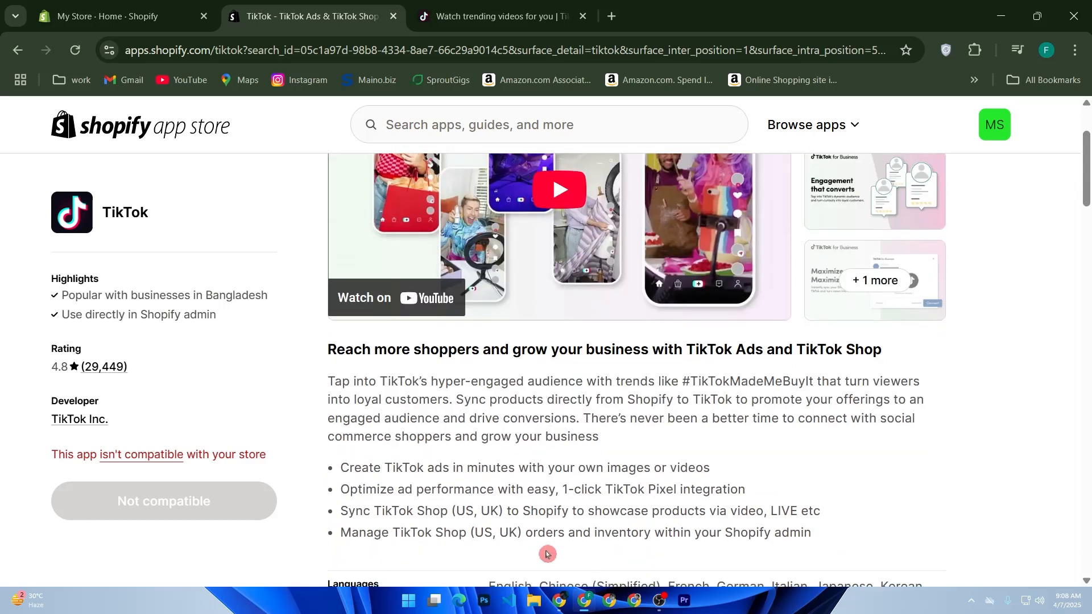
scroll(546, 553, "down", 2)
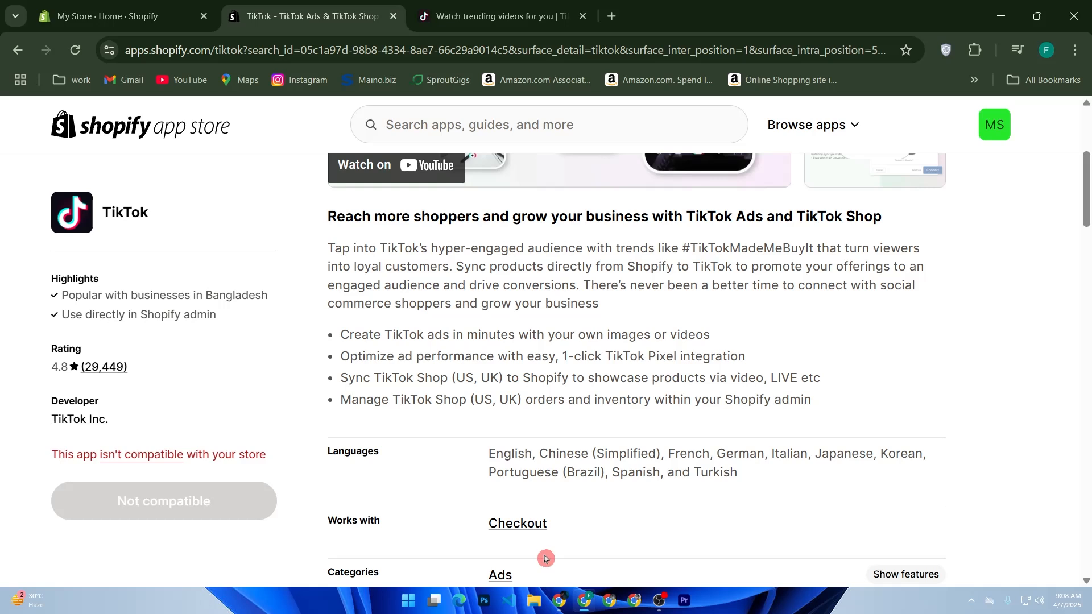
scroll(544, 560, "down", 2)
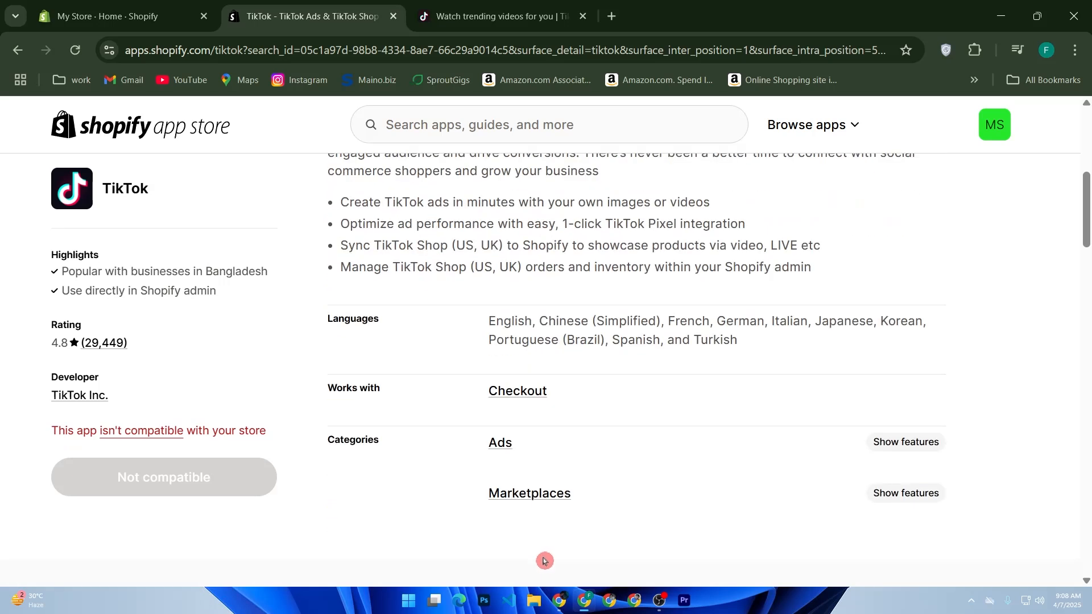